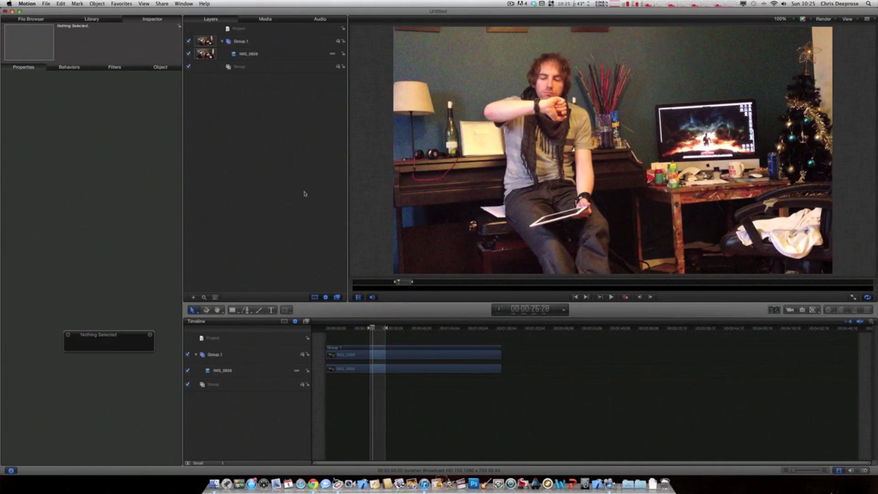
Apply Analyze Motion from Behaviors > Motion Tracking to the IMG_0859 clip and move its HUD aside.
left_click(103, 20)
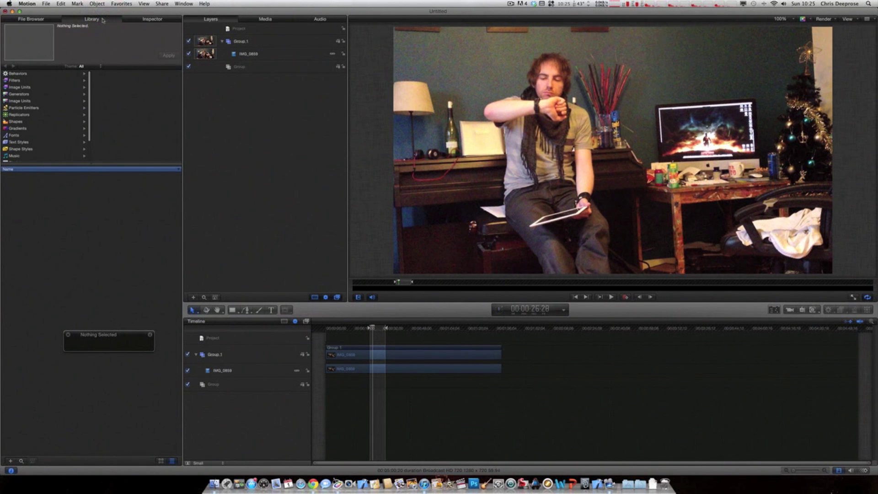
left_click(18, 73)
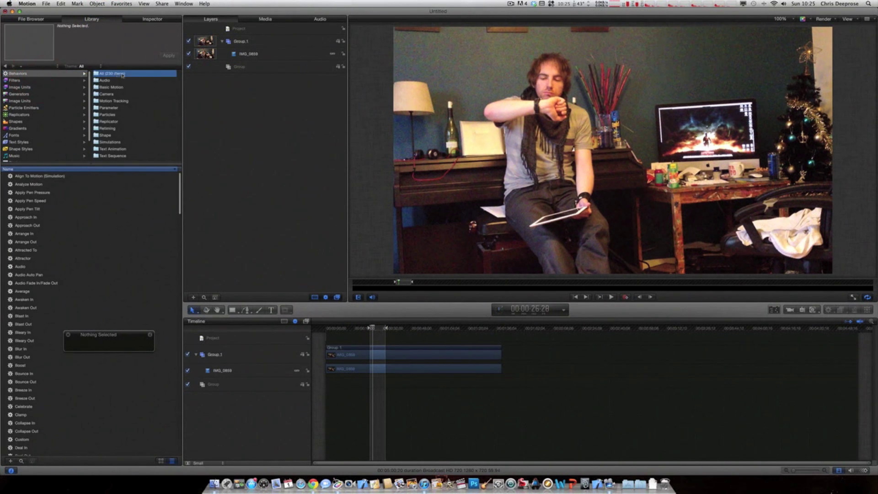
left_click(115, 102)
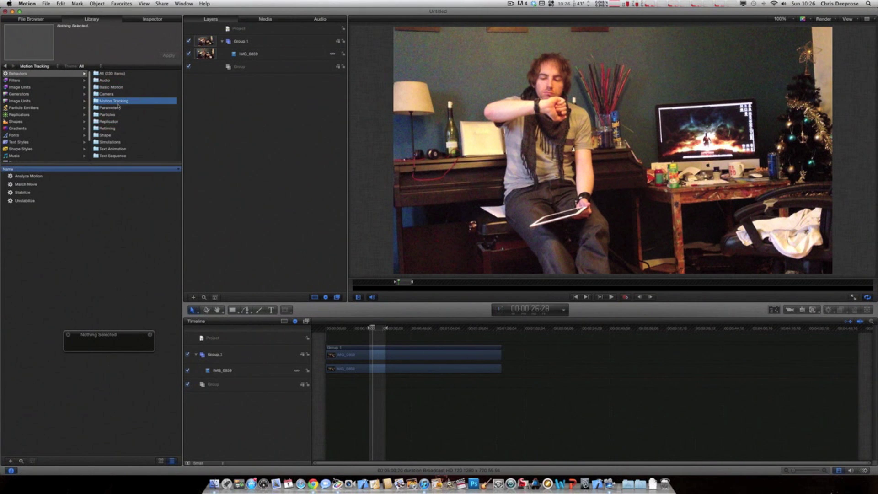
left_click(31, 177)
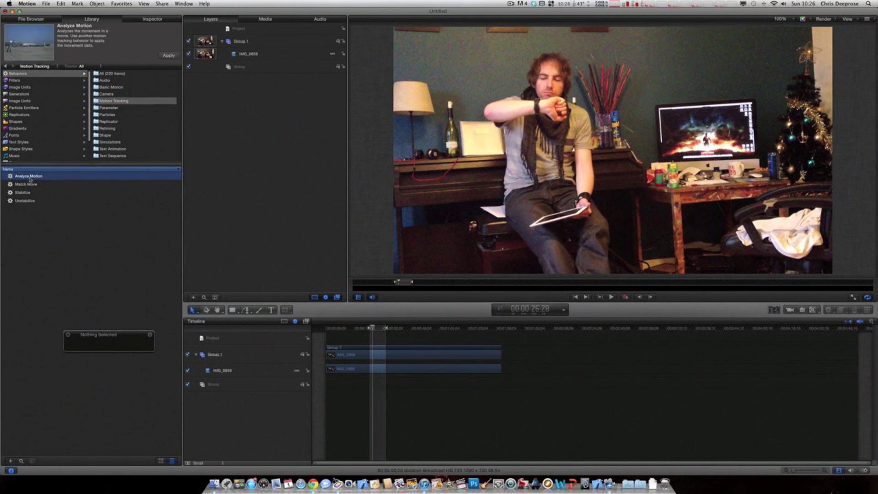
left_click_drag(30, 178, 257, 58)
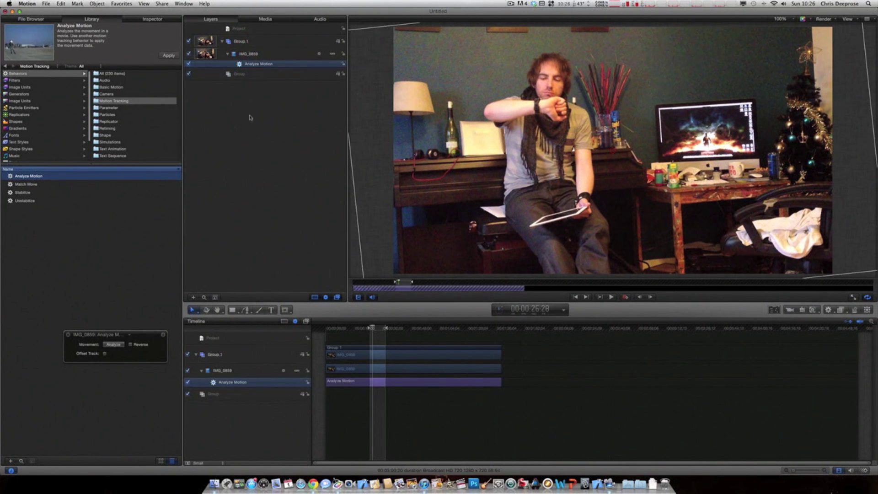
left_click_drag(126, 337, 252, 214)
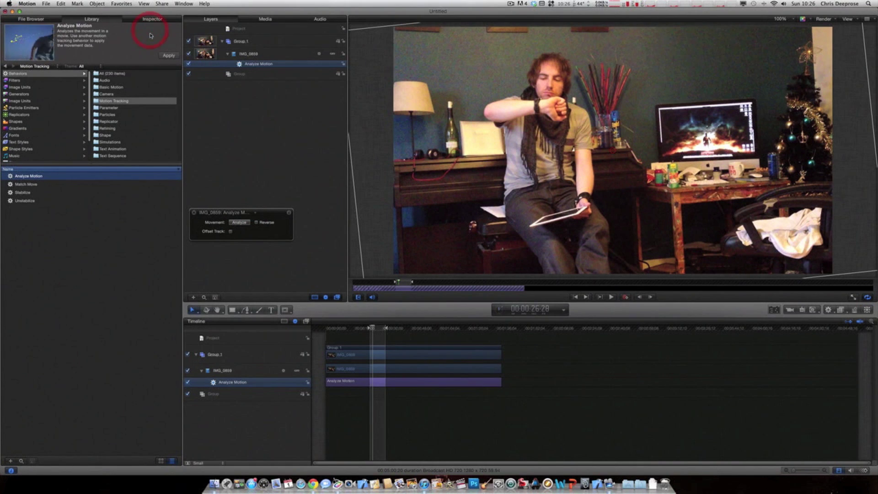
left_click(151, 19)
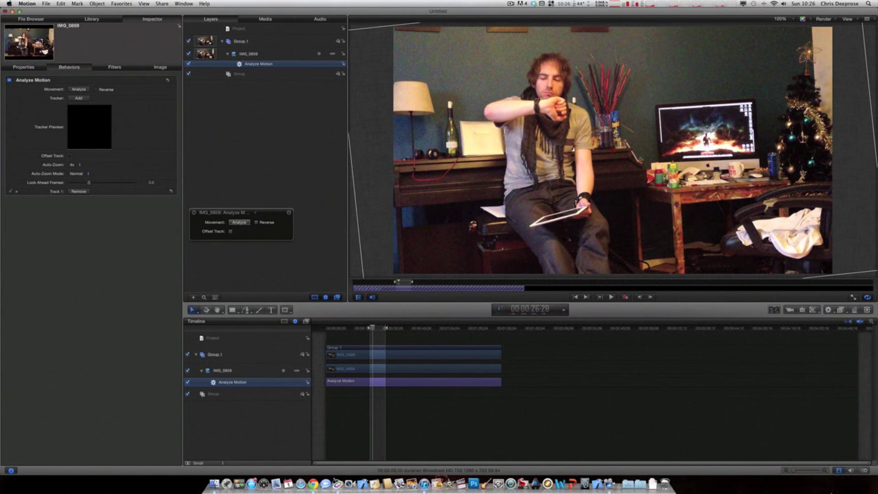
Place Track 1 on the man's wristwatch and analyse its motion through IMG_0859.
left_click_drag(618, 155, 537, 106)
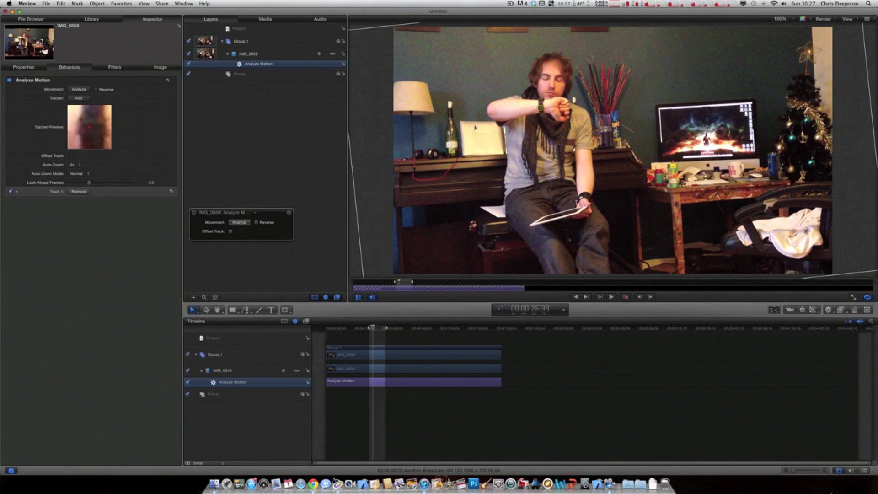
left_click(241, 223)
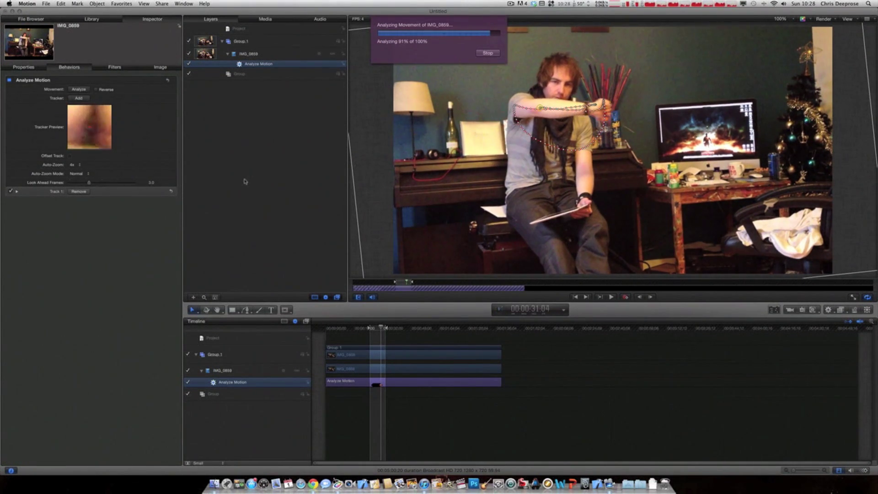
left_click(486, 53)
left_click(258, 127)
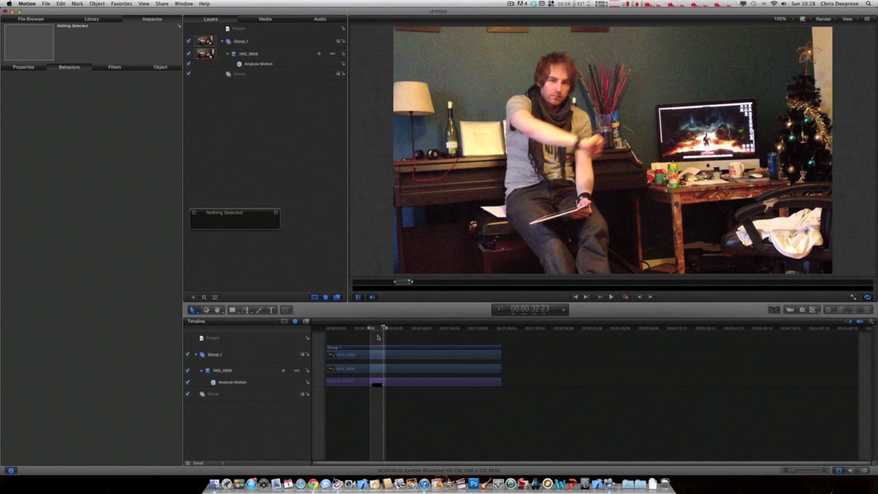
At the watch-checking frame, add the text 'Yes! I'm Tracked :D' beside his wrist.
left_click_drag(374, 328, 372, 328)
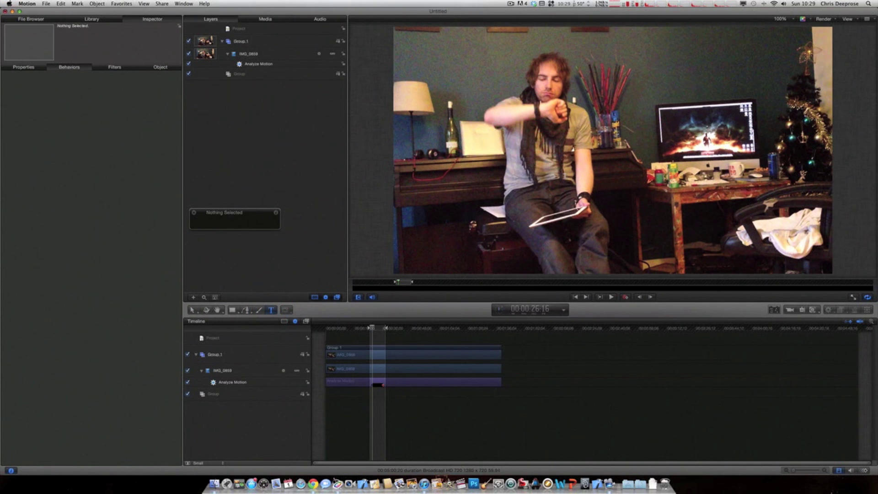
left_click(563, 176)
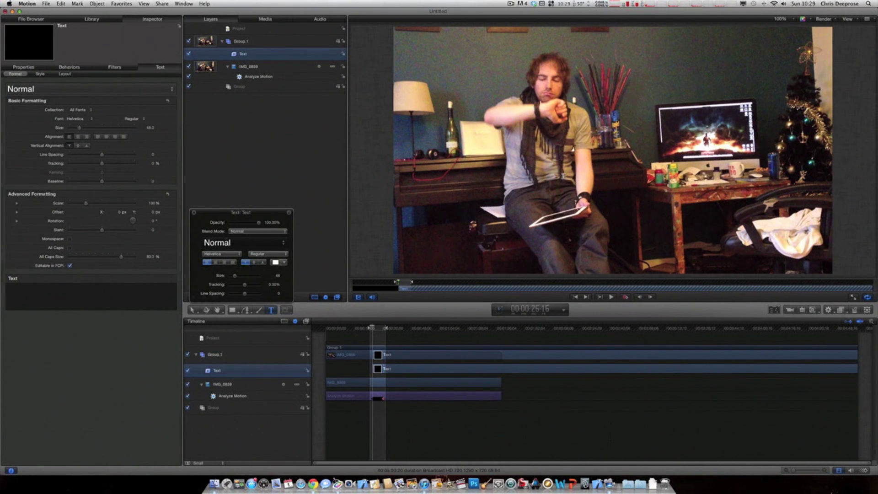
type("Yes!")
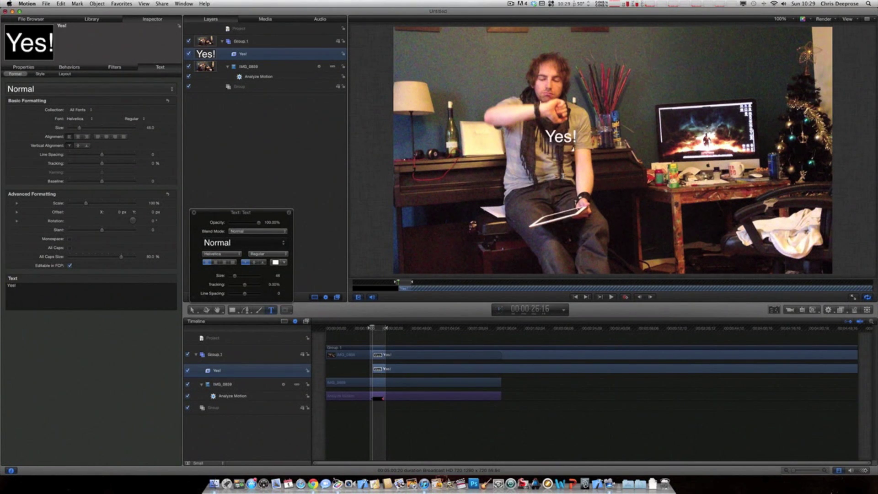
type(" I'm T")
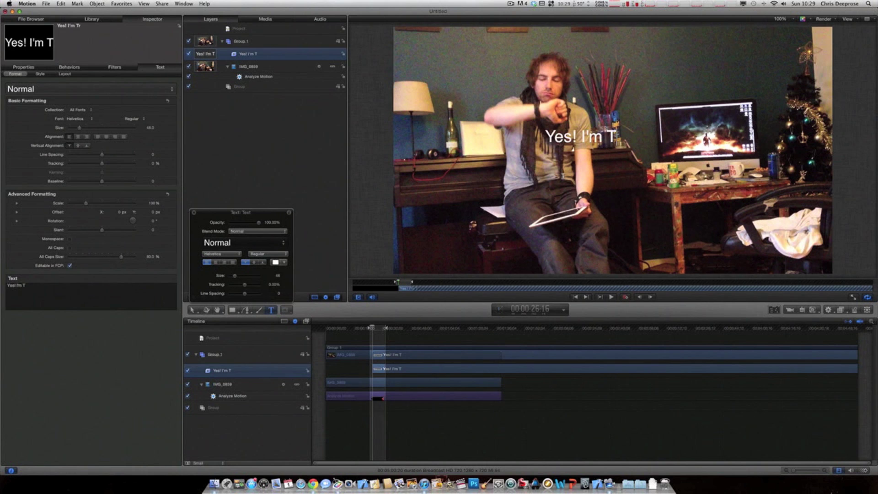
type("racked")
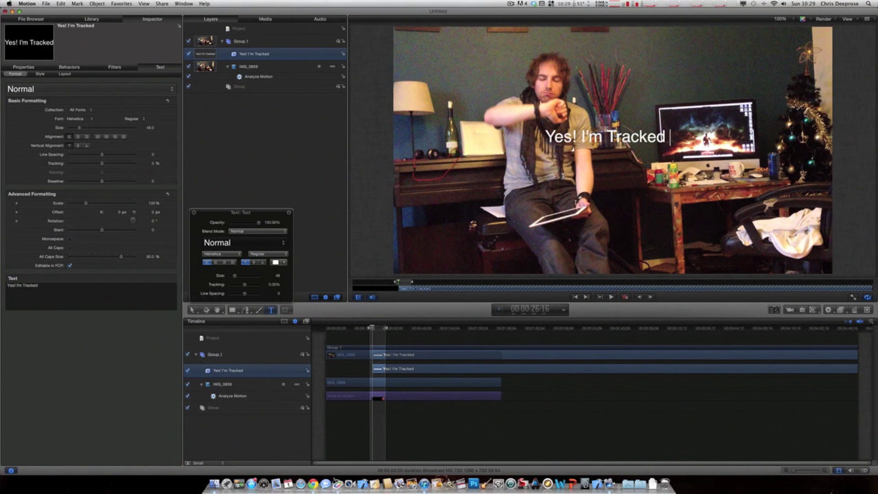
type(" :D")
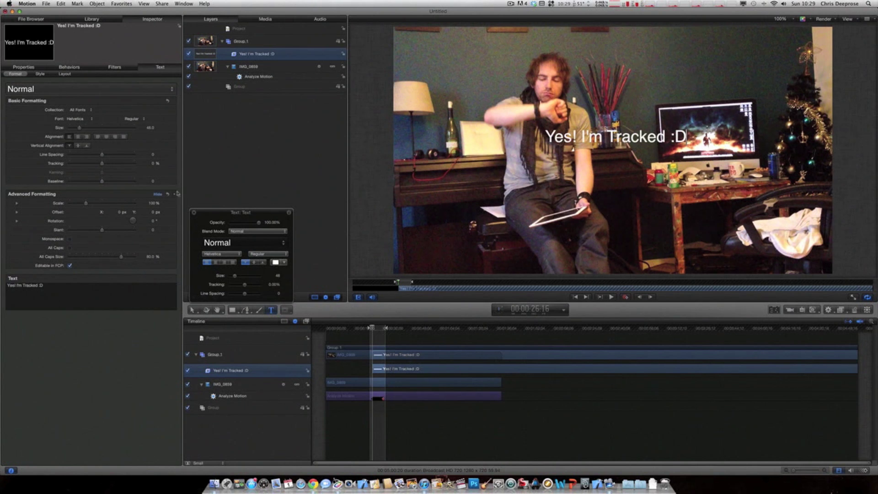
Apply Match Move to the 'Yes! I'm Tracked :D' text with Analyze Motion as its source, then scrub to verify.
left_click(108, 20)
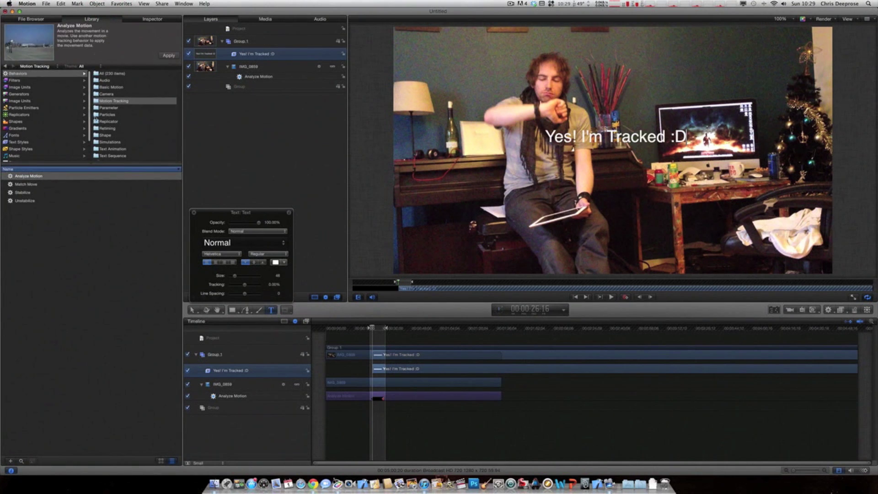
left_click(28, 185)
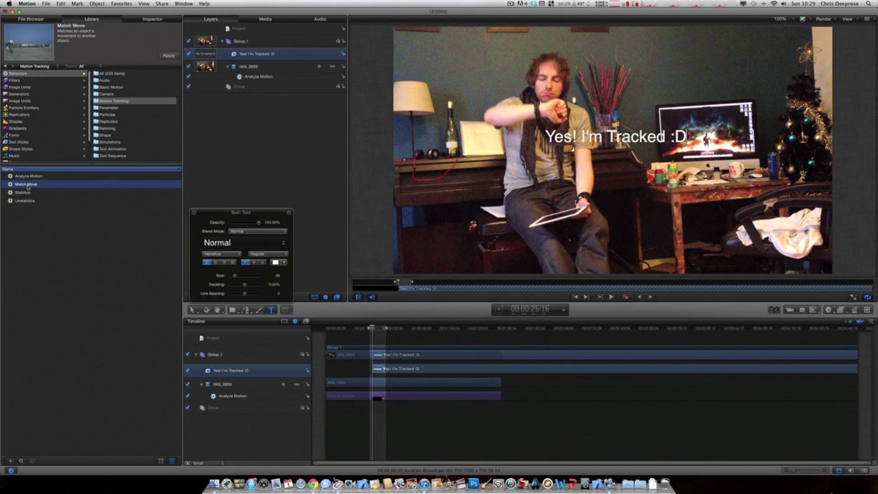
left_click_drag(108, 182, 284, 56)
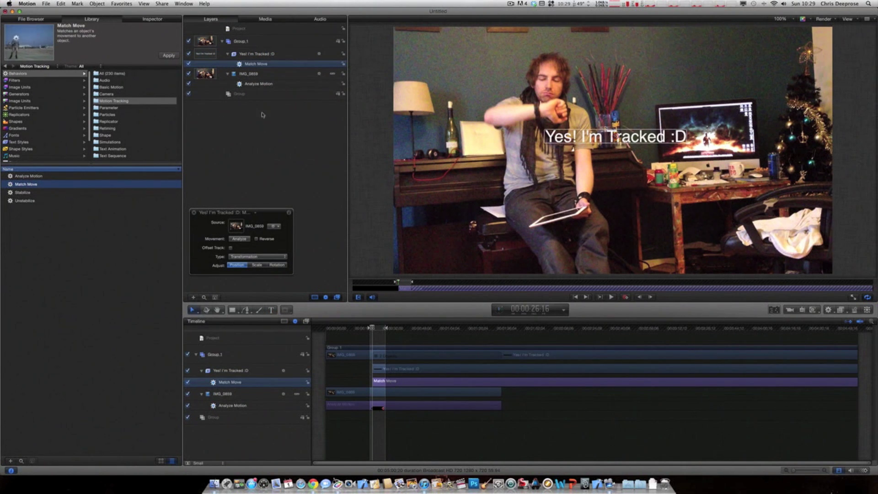
left_click_drag(259, 85, 239, 227)
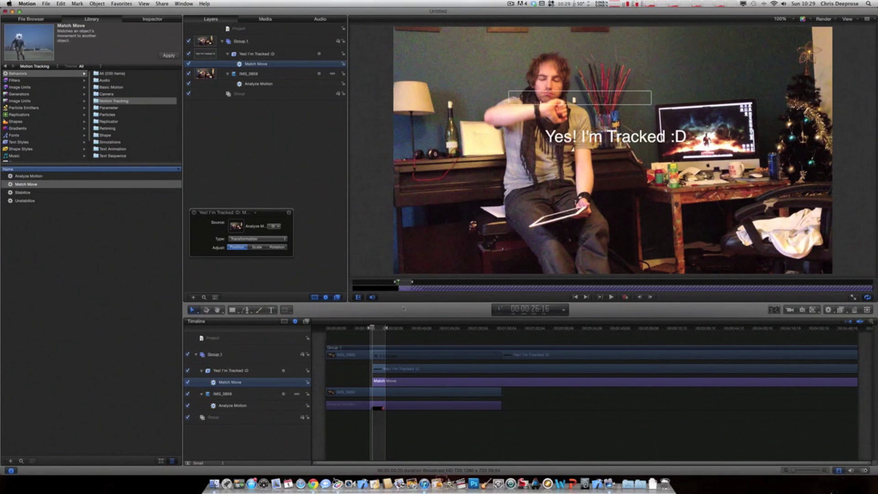
left_click_drag(372, 328, 373, 325)
left_click(268, 55)
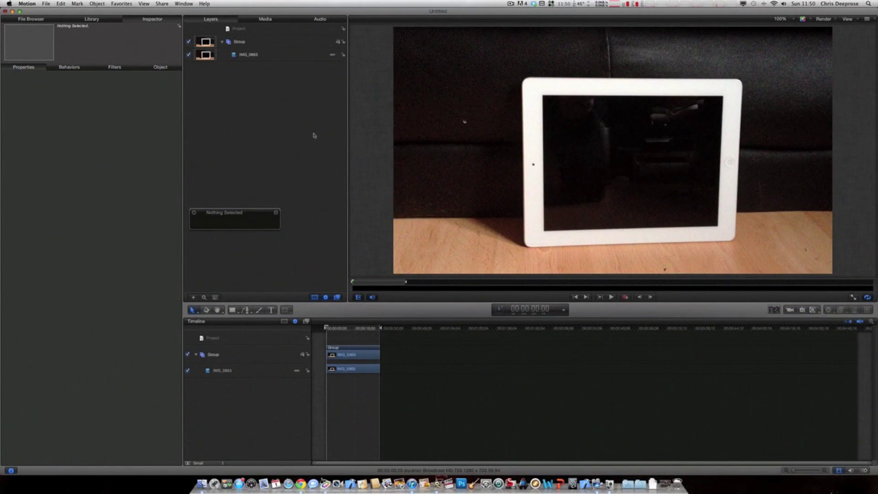
Apply Analyze Motion to IMG_0863 and place its first tracker on the iPad's top-left corner.
left_click(108, 21)
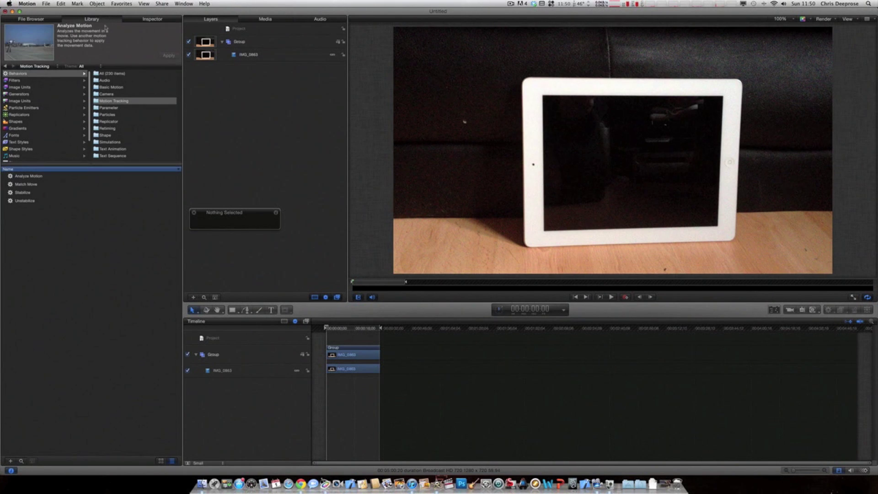
left_click(119, 101)
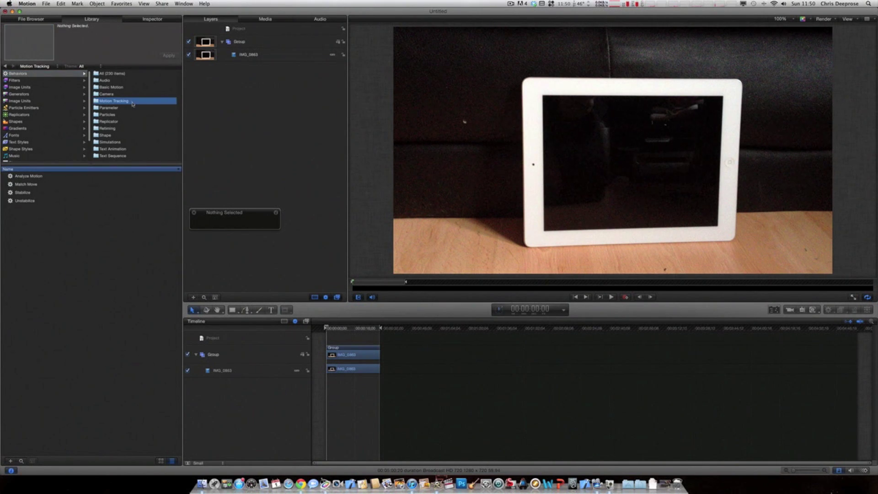
left_click_drag(44, 178, 269, 62)
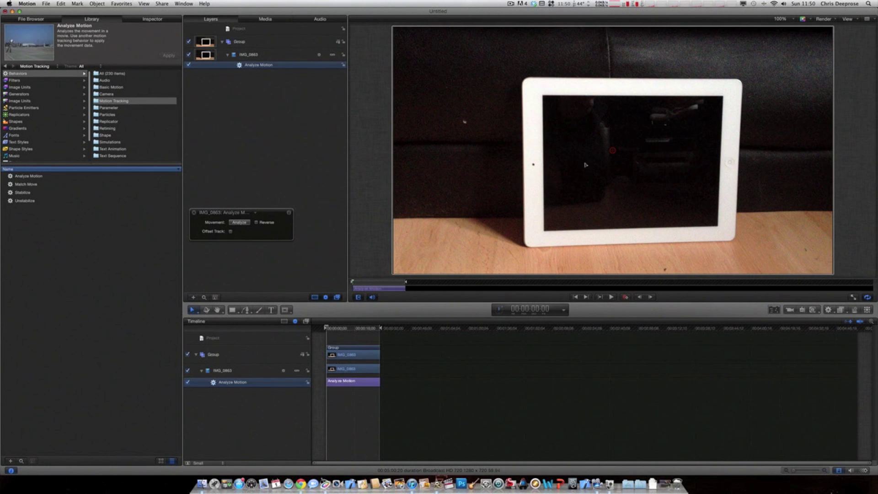
left_click_drag(613, 150, 542, 95)
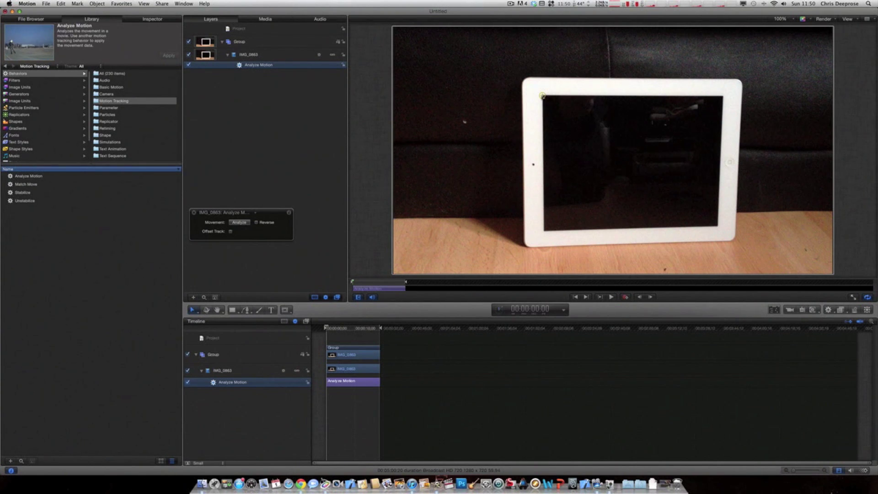
Add three more trackers on the iPad's top-right, bottom-right and bottom-left corners.
left_click(151, 19)
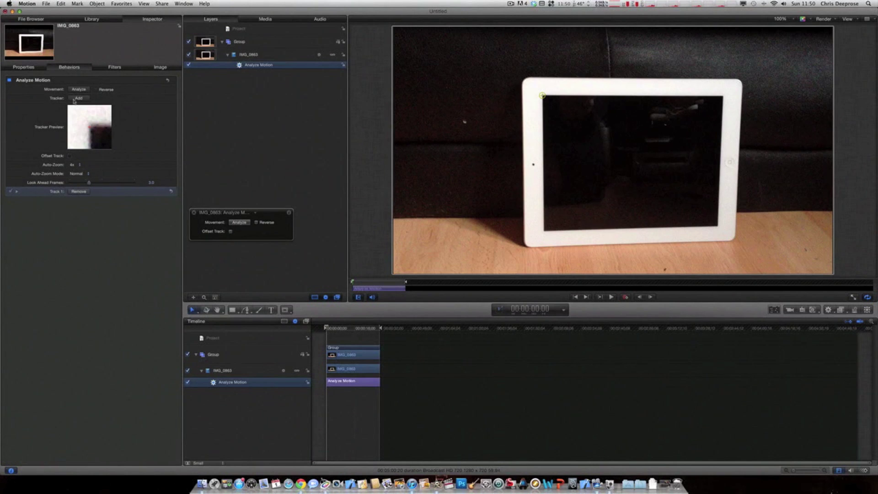
left_click(77, 98)
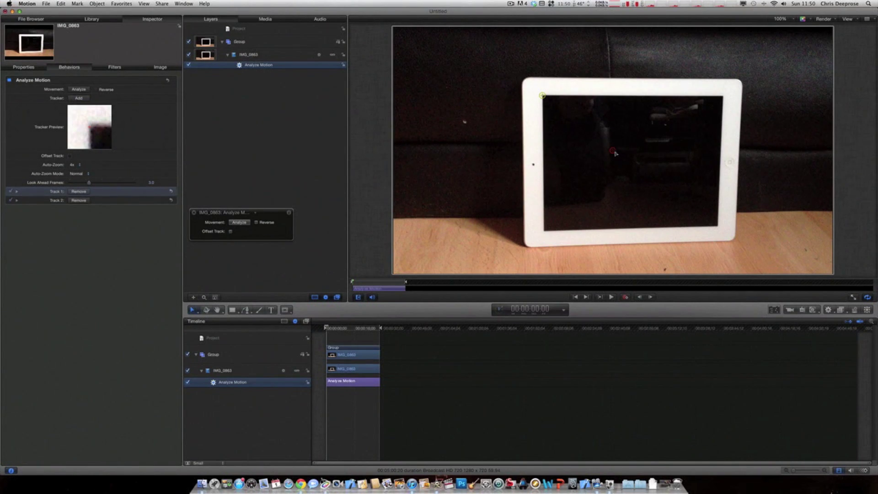
left_click_drag(615, 153, 722, 96)
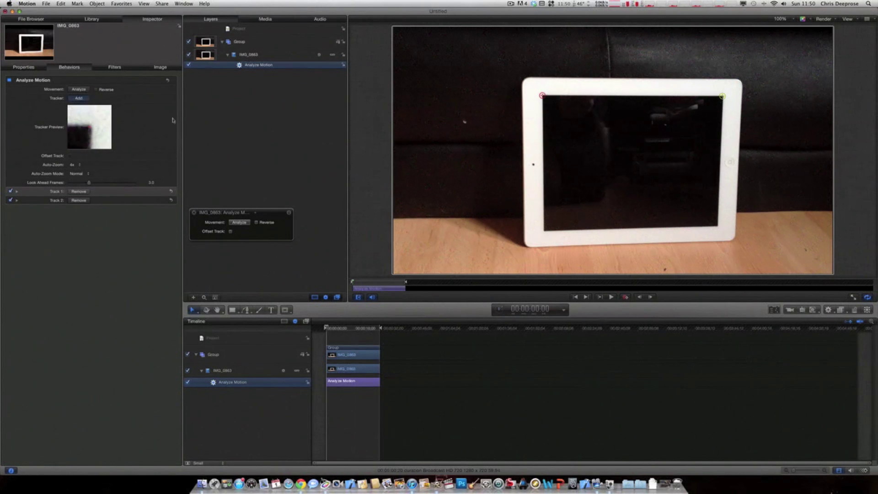
left_click(79, 98)
left_click_drag(613, 150, 717, 226)
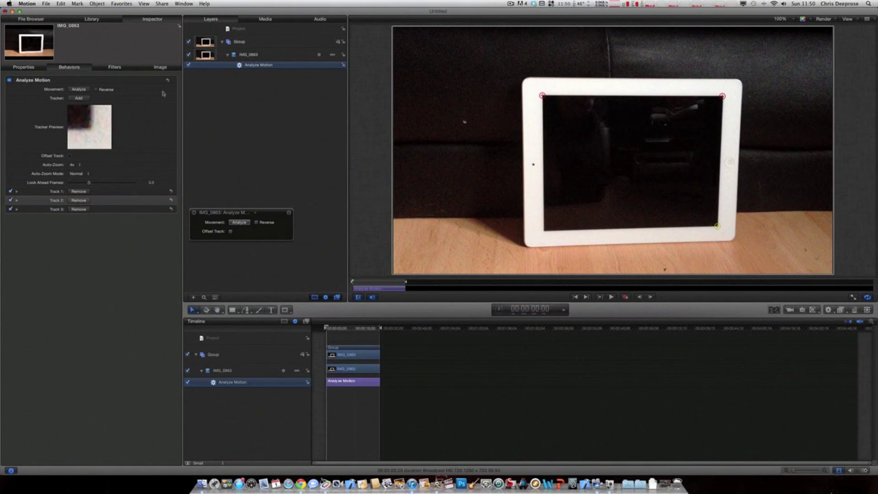
left_click(76, 99)
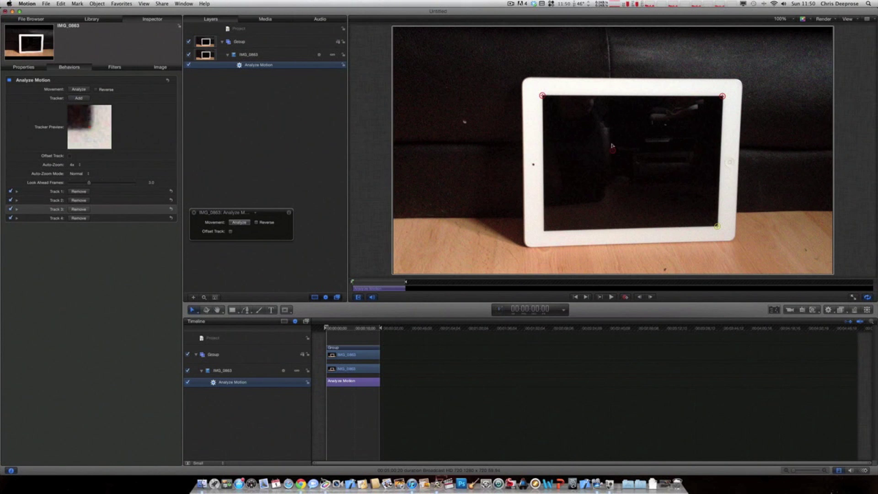
left_click_drag(612, 145, 543, 231)
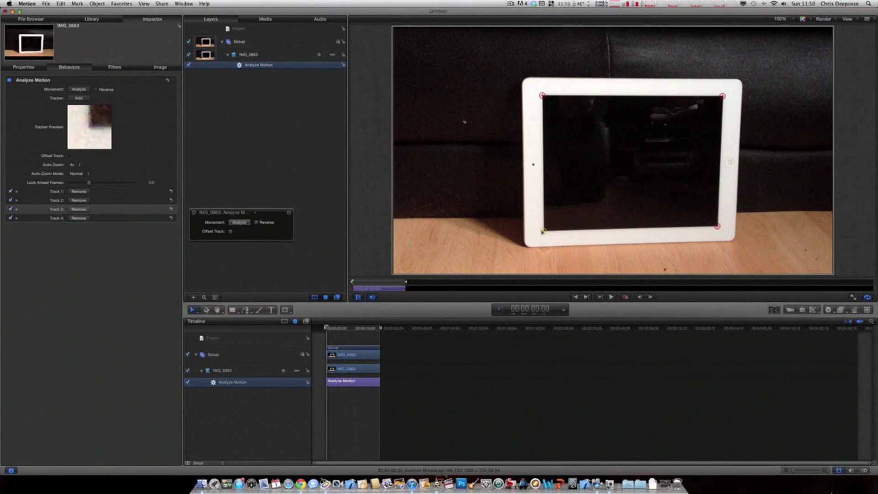
left_click(76, 90)
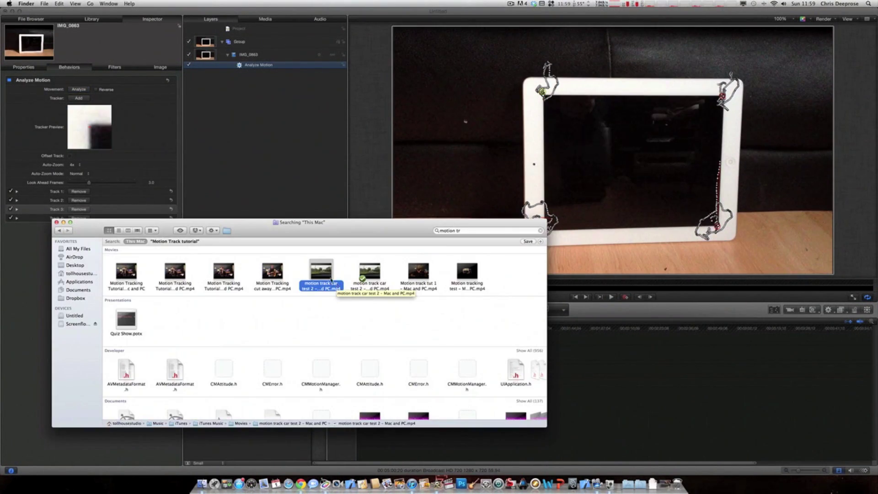
Analyse the four corner trackers and locate the car video among Finder's search results.
mouse_move(329, 277)
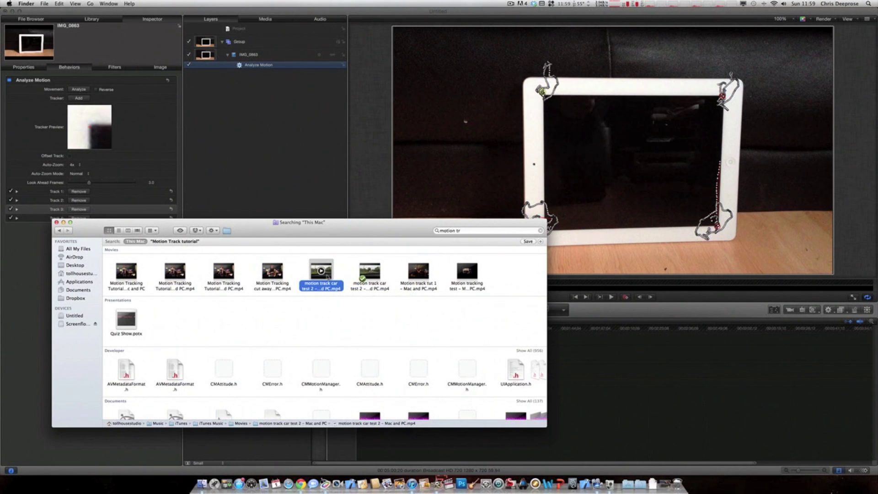
Import the 'motion track car test 2 - Mac and PC' video from Finder into the Motion project.
left_click_drag(327, 276, 249, 125)
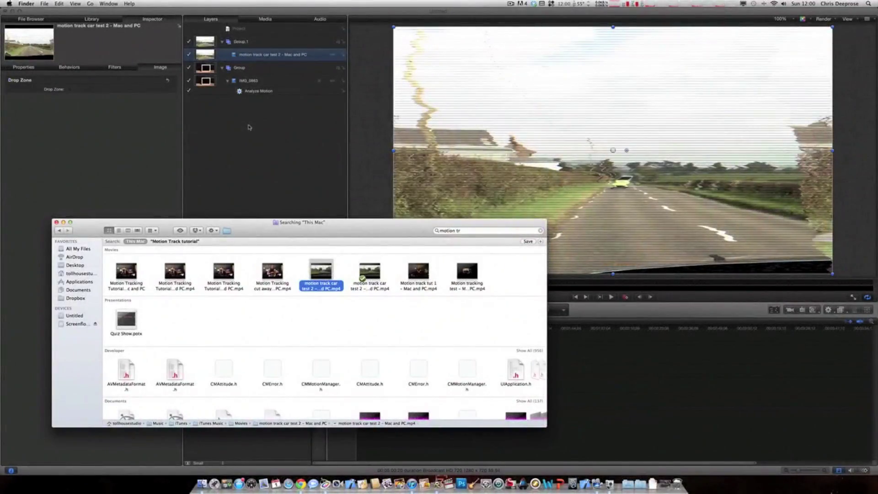
left_click(249, 127)
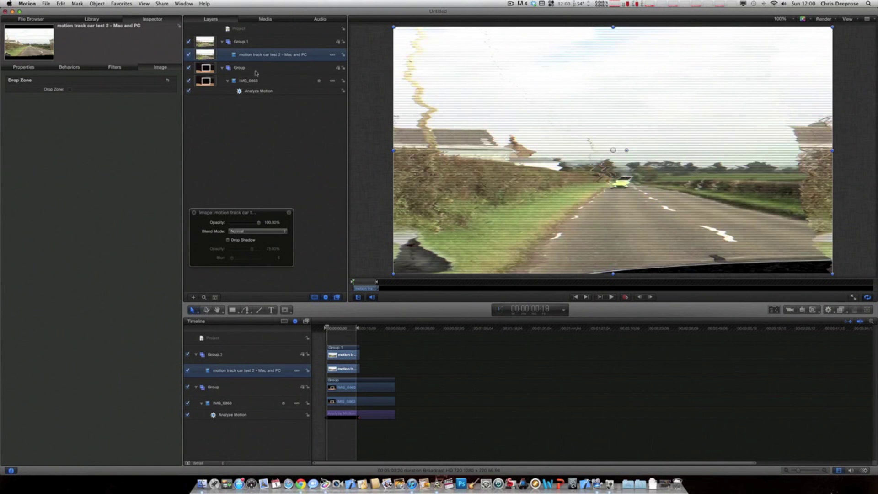
Apply a Four Corners Match Move to the car layer, sourced from the Analyze Motion tracks, and play it back.
left_click(92, 21)
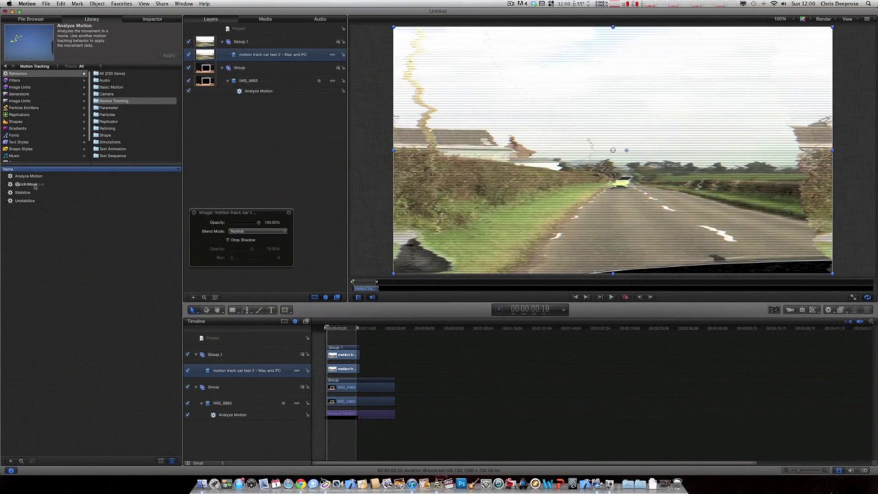
left_click_drag(34, 186, 280, 55)
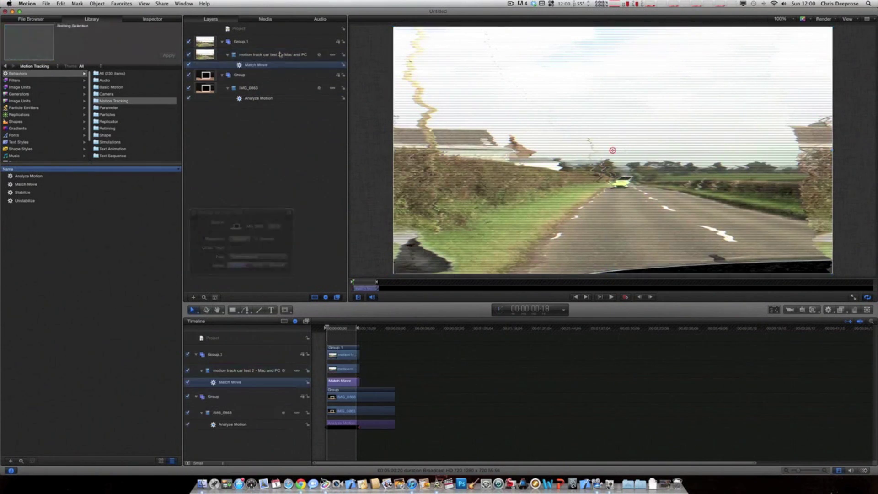
left_click(257, 258)
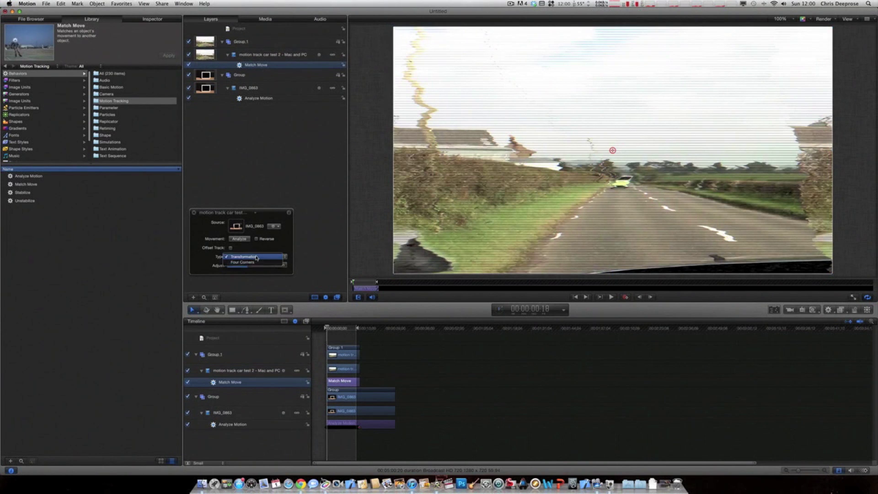
left_click(255, 262)
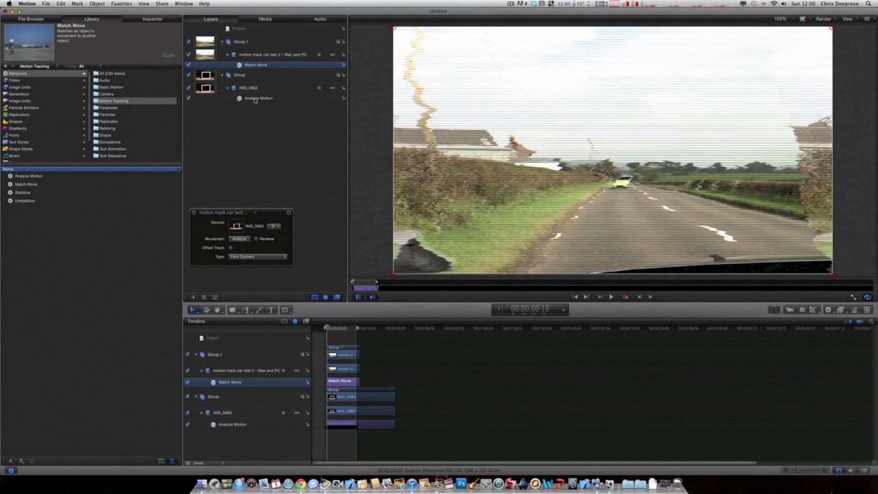
left_click_drag(267, 108, 236, 226)
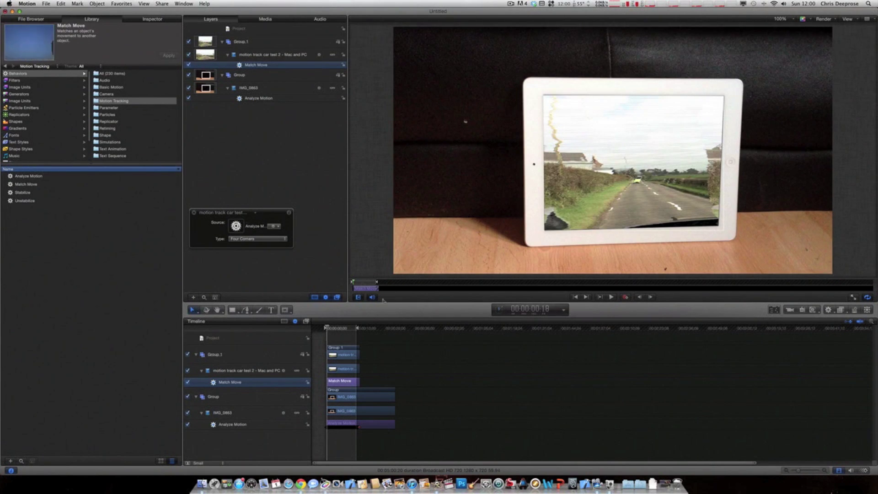
key("space")
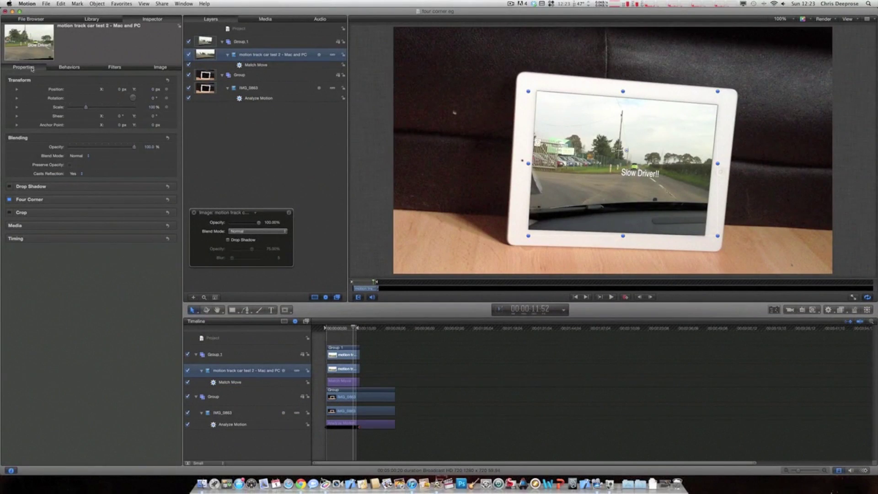
Set the car video layer's blend mode to Screen.
left_click(87, 156)
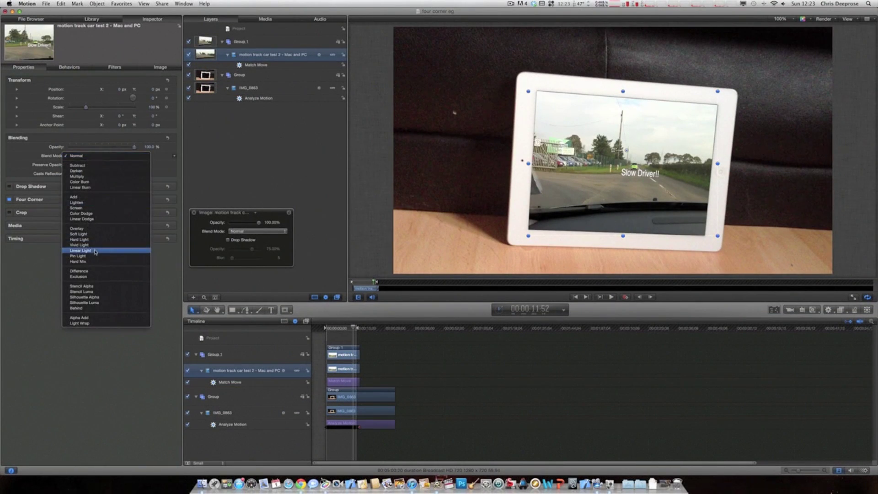
left_click(93, 208)
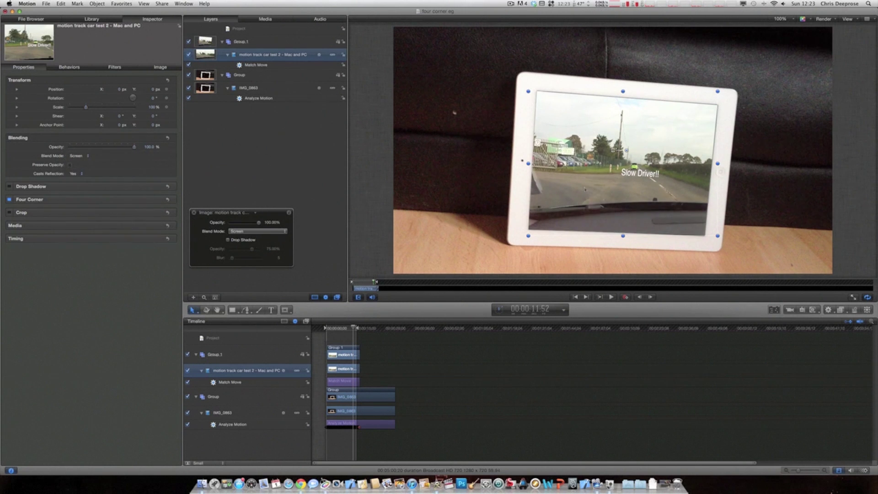